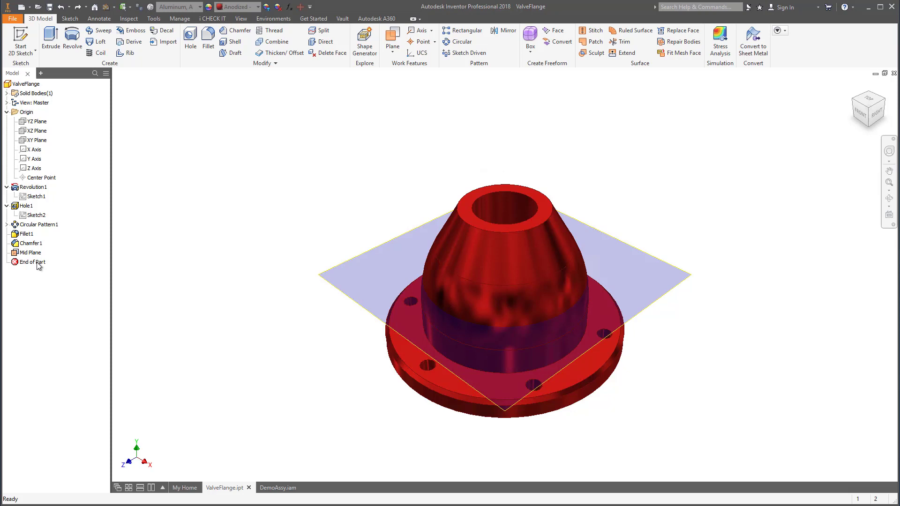
- Select and deselect the ValveFlange Mid Plane, then show the i CHECK IT ribbon tools
left_click(31, 252)
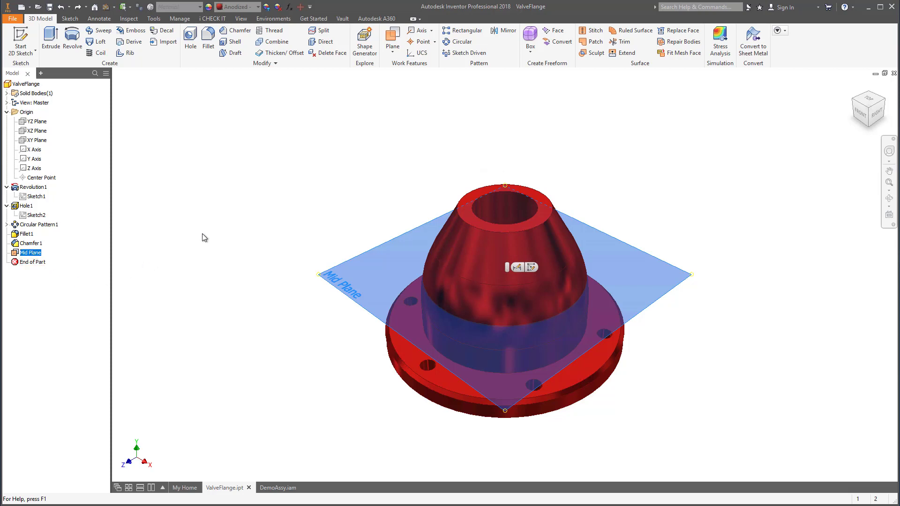
left_click(191, 246)
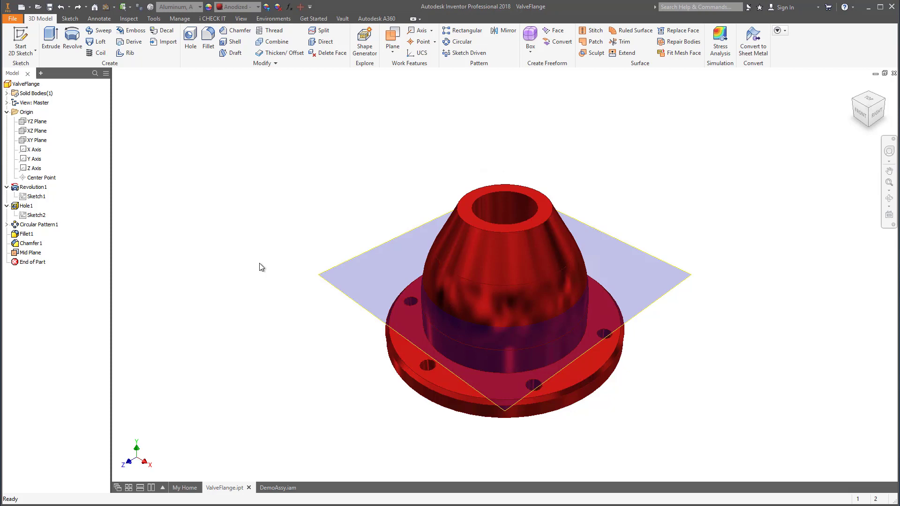
left_click(213, 20)
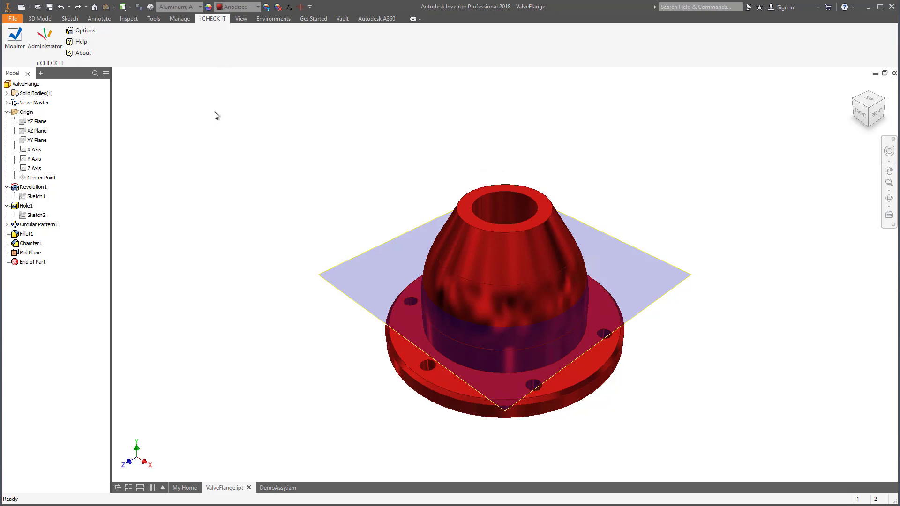
- In the Administrator, show the Work Feature Visibility Forbidden rule under ICV Dictionary > Part > Presentation
left_click(45, 38)
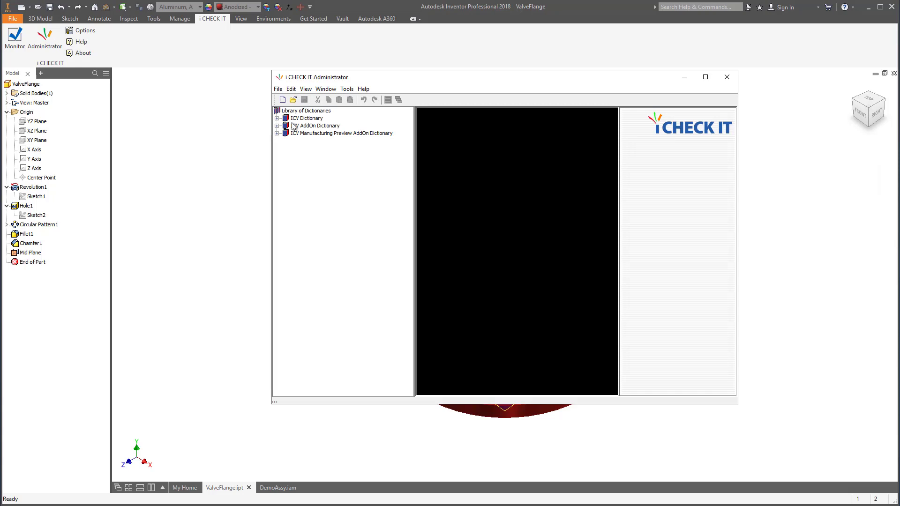
left_click(276, 119)
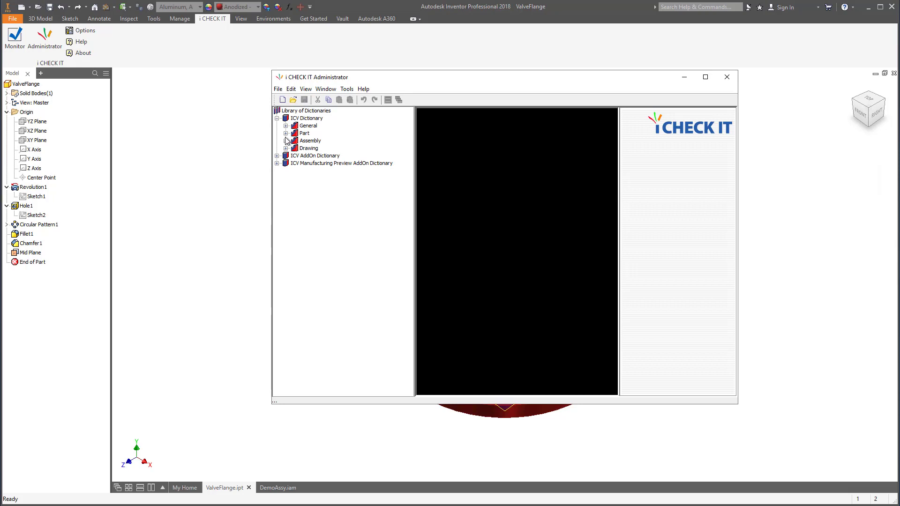
left_click(285, 133)
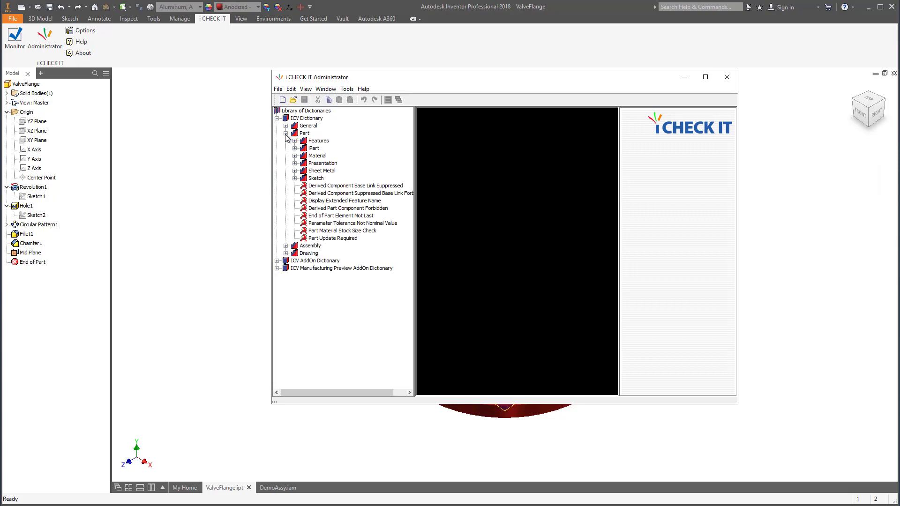
left_click(294, 163)
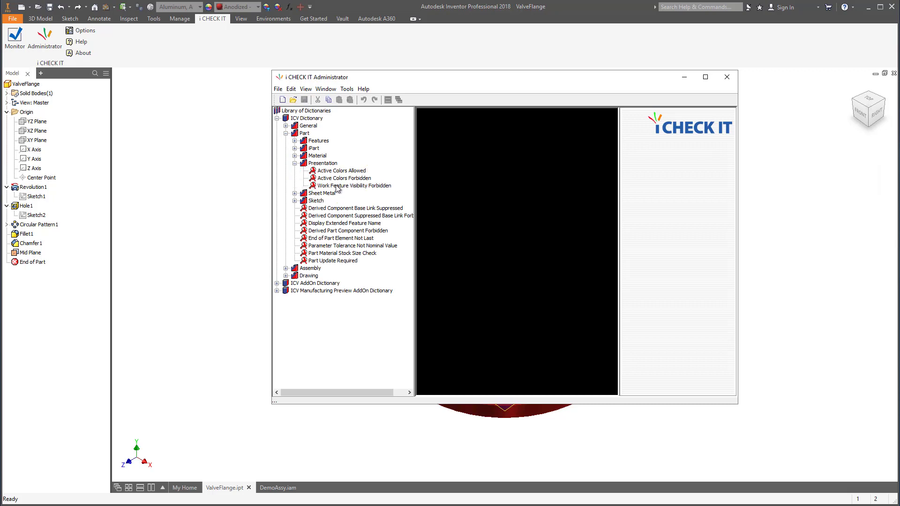
left_click(335, 186)
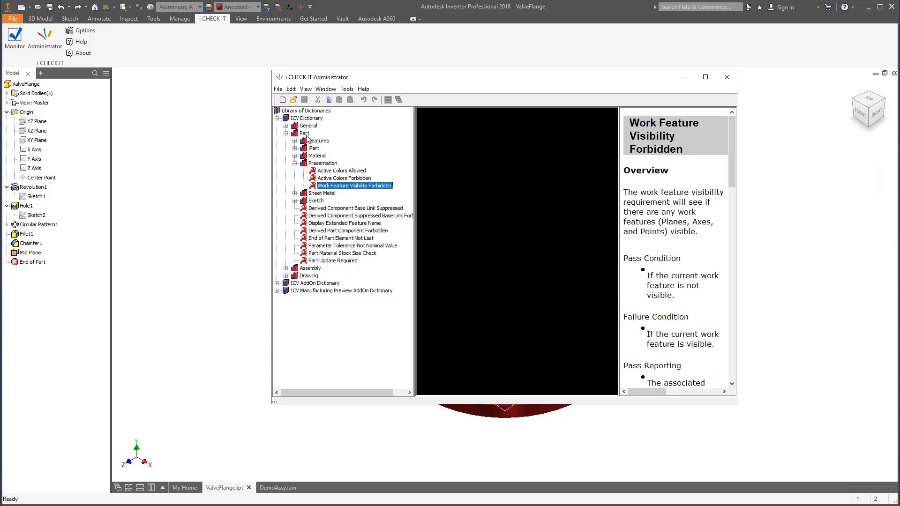
- Add Work Feature Visibility Forbidden to a new standard and save it as 'Work Plane'
left_click(283, 100)
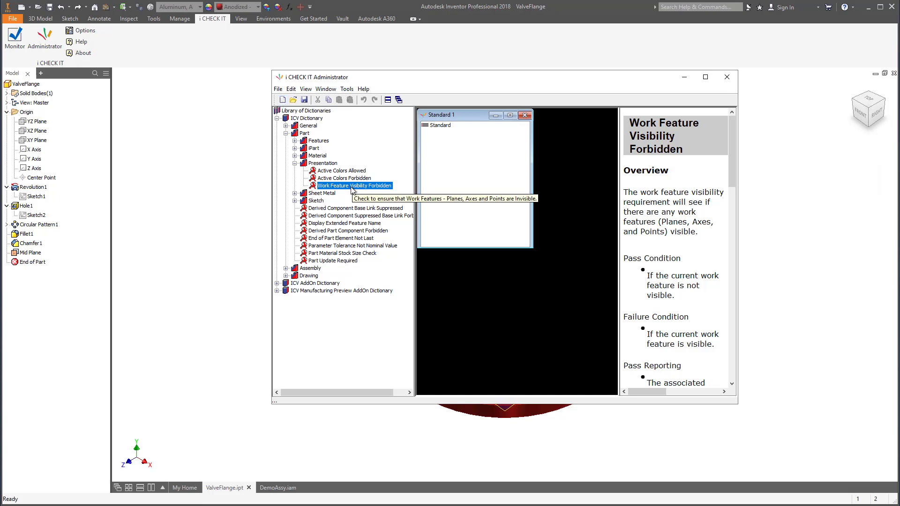
left_click_drag(351, 188, 455, 142)
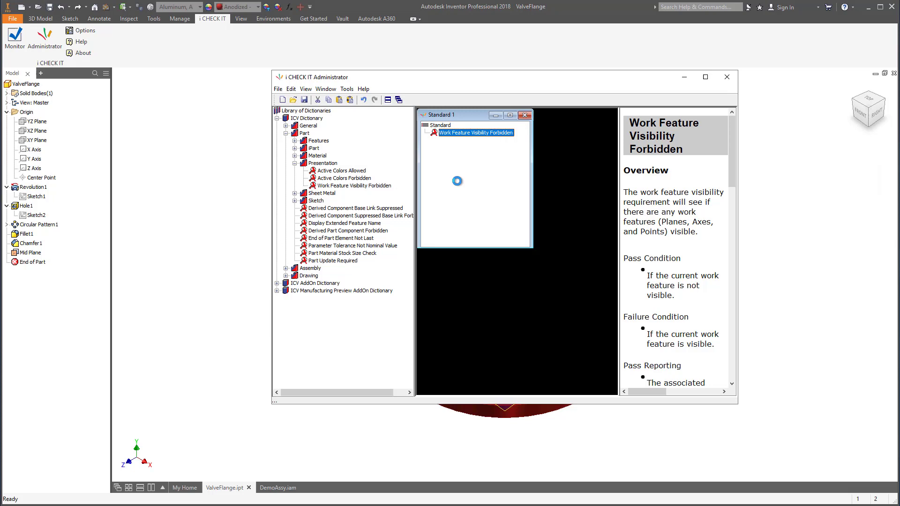
left_click(304, 100)
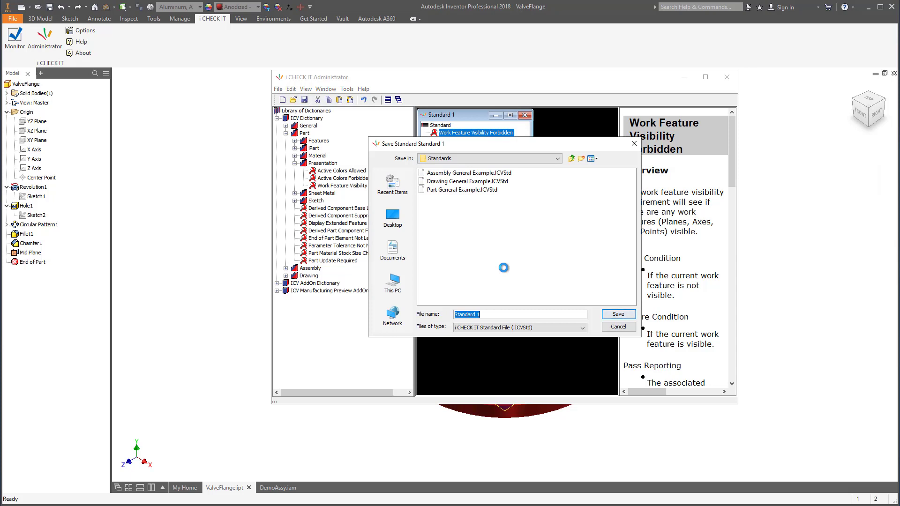
type("Work Plane")
left_click(614, 316)
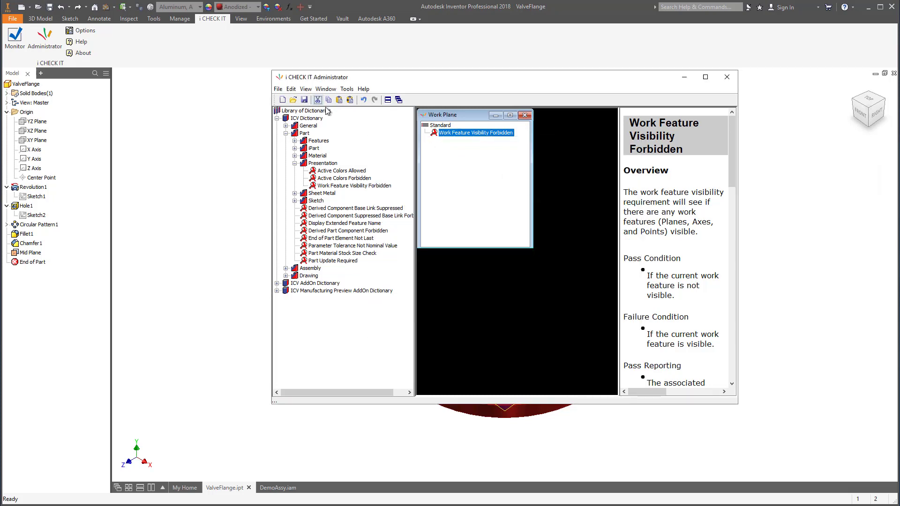
- Close the Administrator and run the Monitor check on ValveFlange using the Work Plane standard
left_click(727, 77)
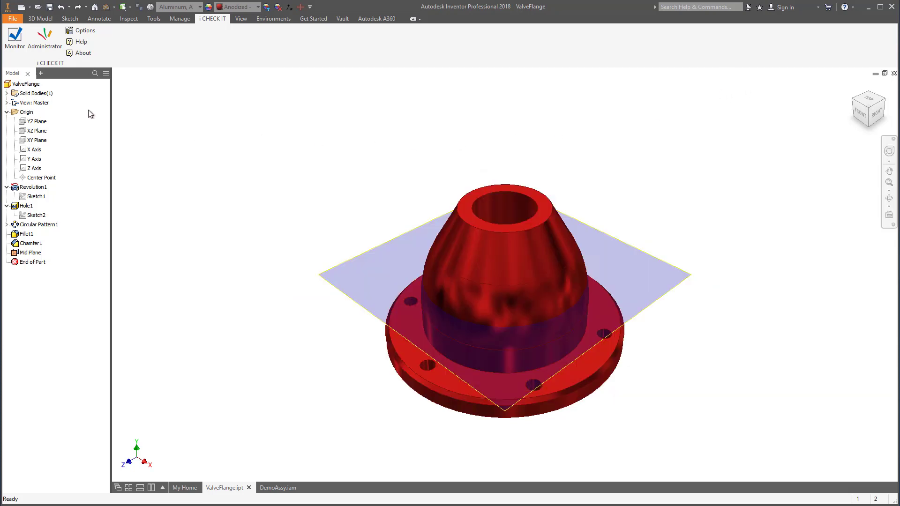
left_click(14, 40)
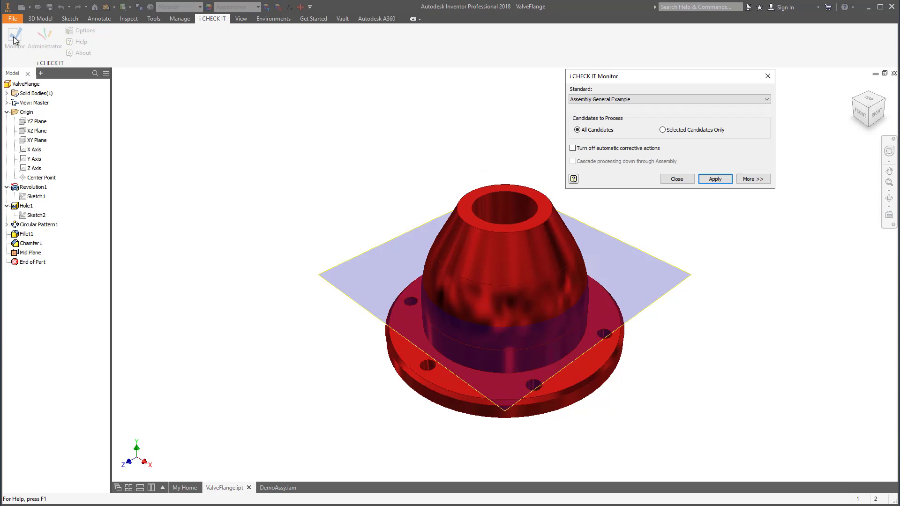
left_click(642, 100)
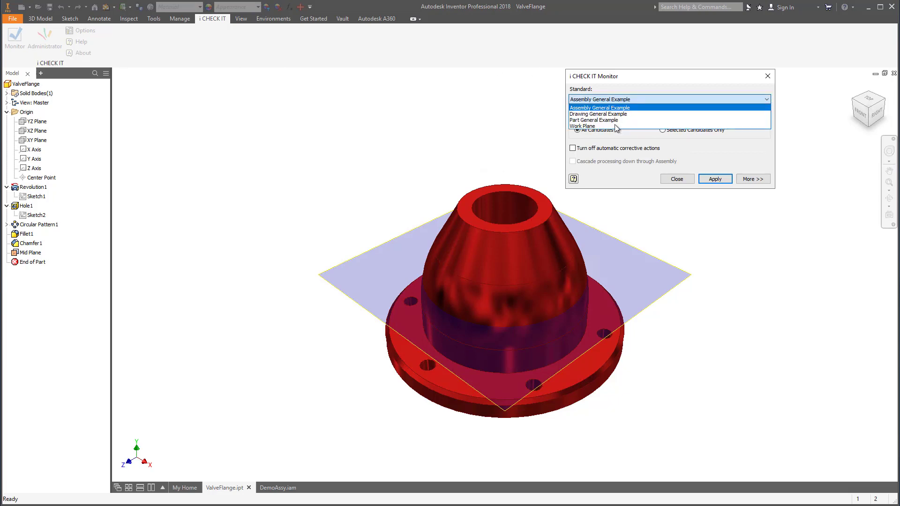
left_click(584, 126)
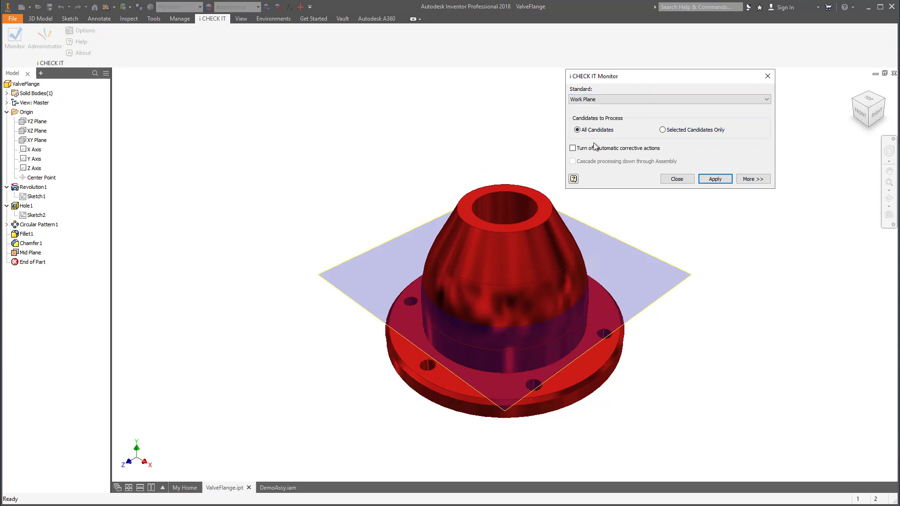
left_click(713, 181)
- Enforce the failed visibility rule so Mid Plane is hidden and all 4 candidates pass
left_click(588, 134)
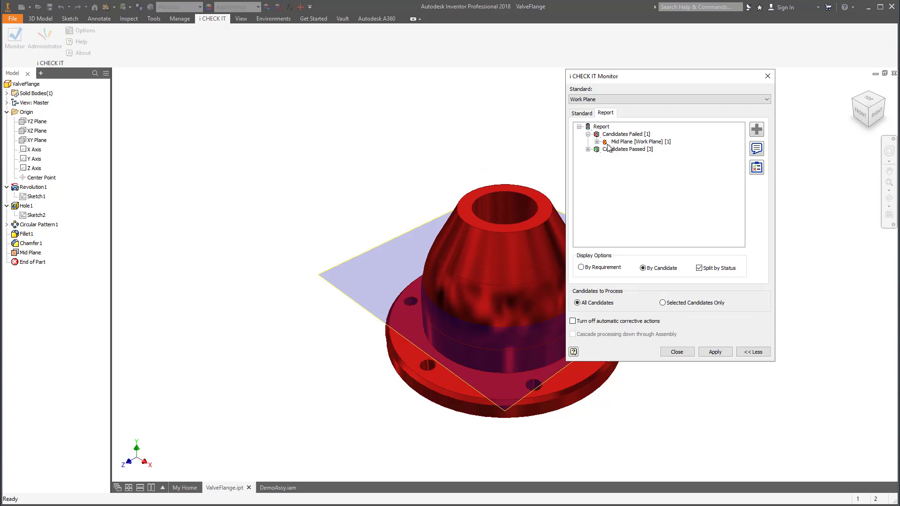
left_click(597, 142)
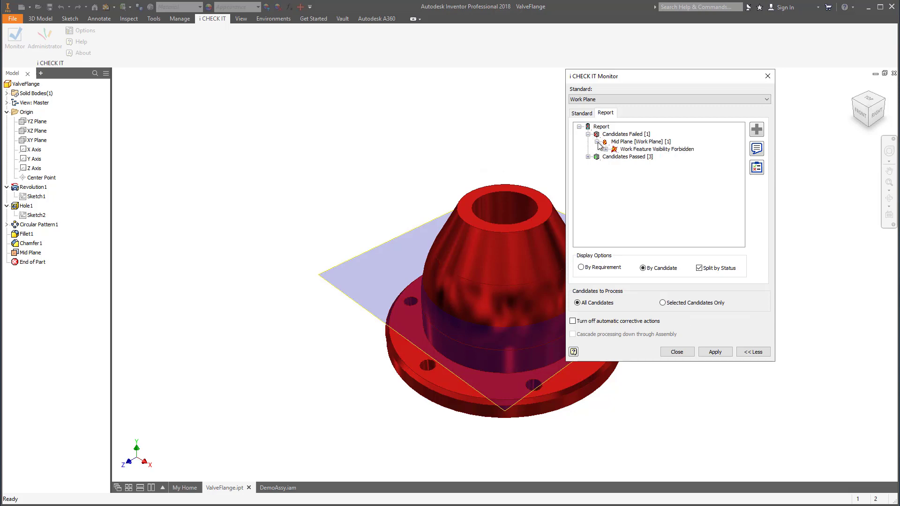
left_click(628, 150)
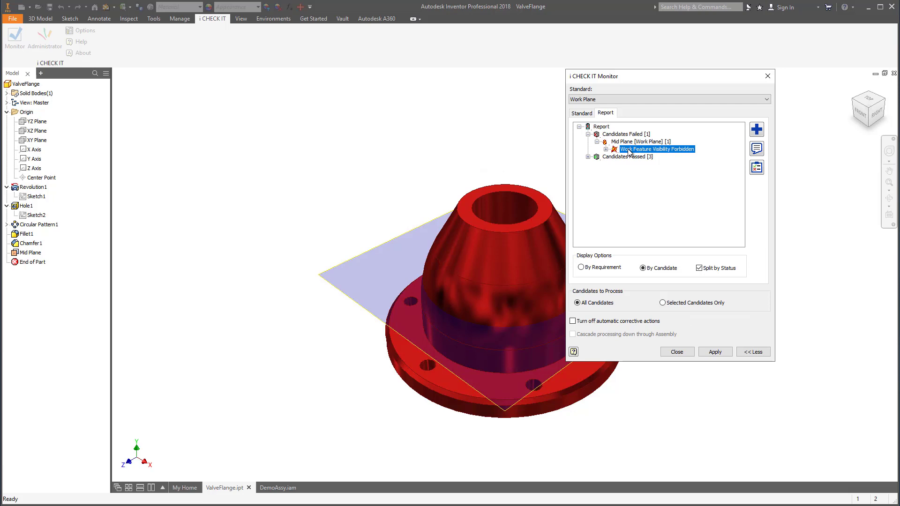
left_click(753, 131)
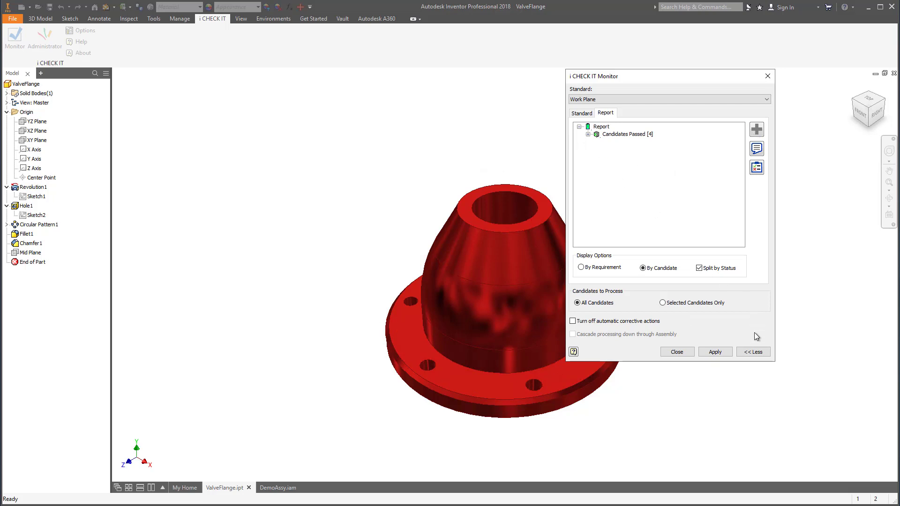
- Close the Monitor, undo to restore Mid Plane, and make the YZ and XY planes visible
left_click(677, 352)
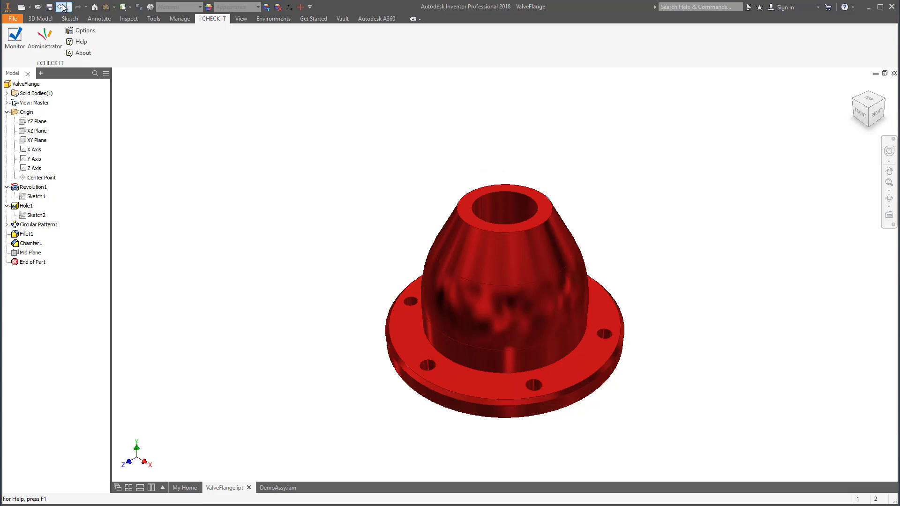
left_click(62, 7)
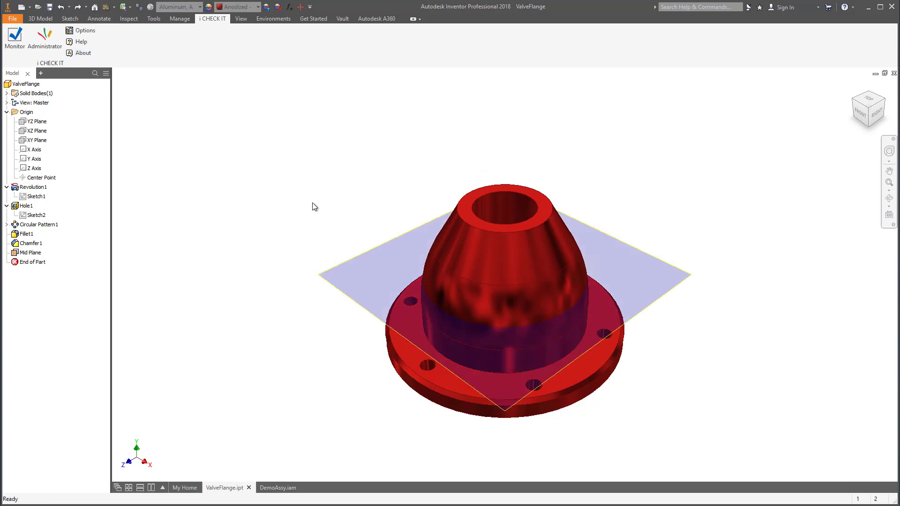
left_click(38, 122)
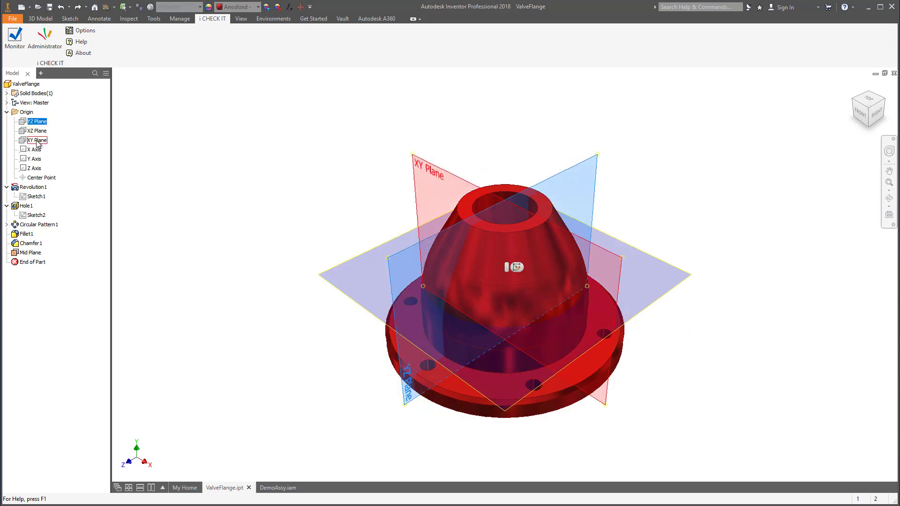
left_click(38, 140, "ctrl")
right_click(37, 140)
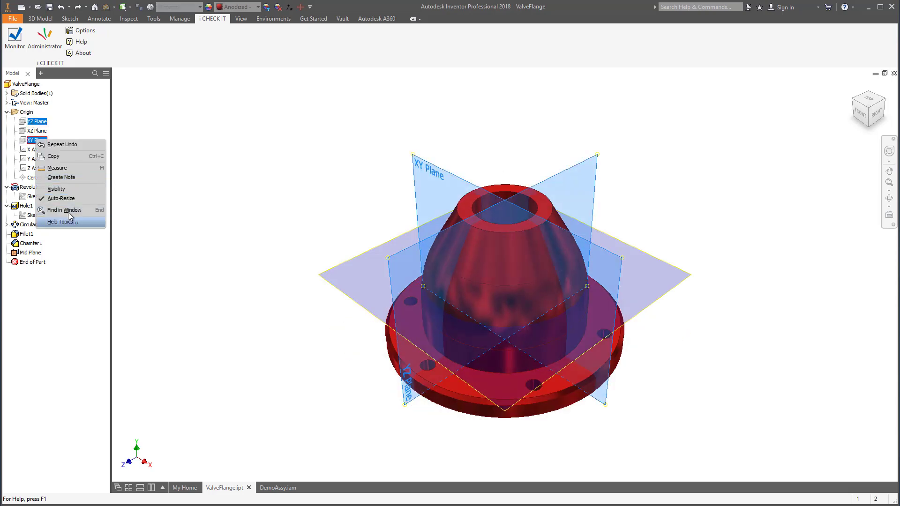
left_click(56, 189)
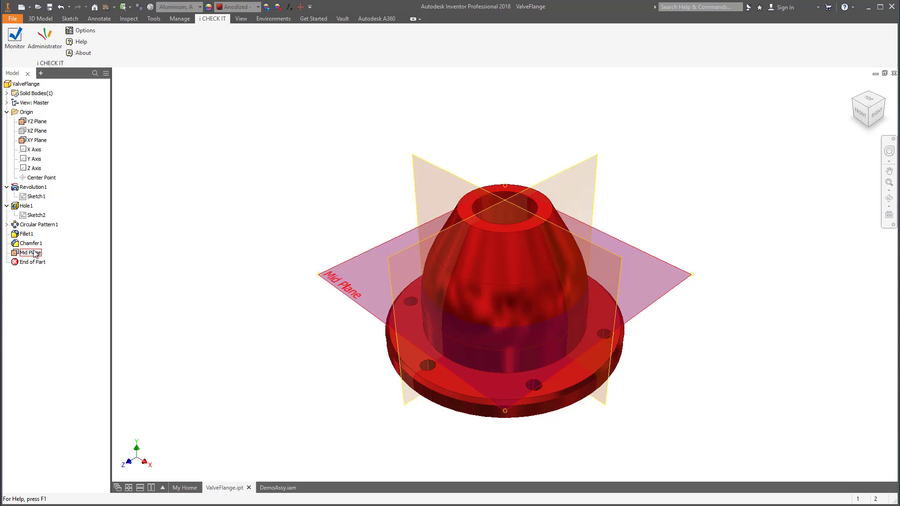
- Reopen the Work Plane standard file and open its Work Feature Visibility Forbidden requirement properties
left_click(47, 45)
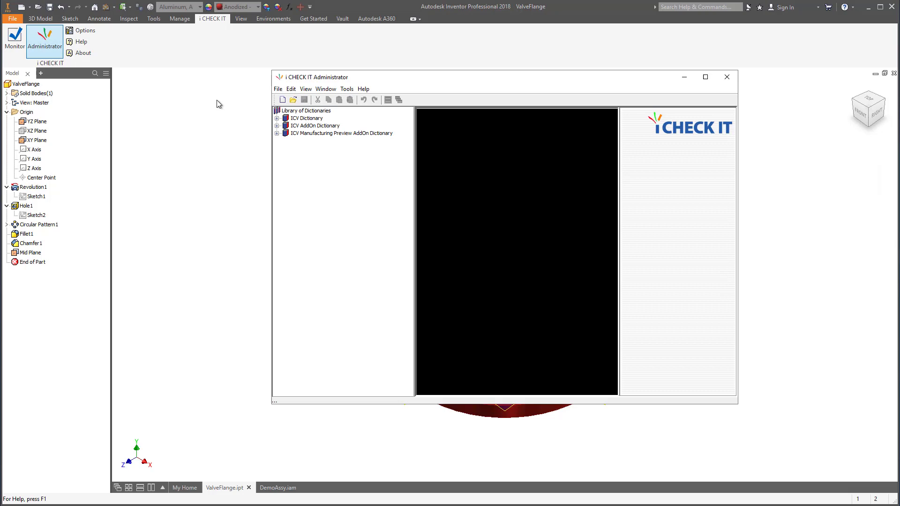
left_click(292, 100)
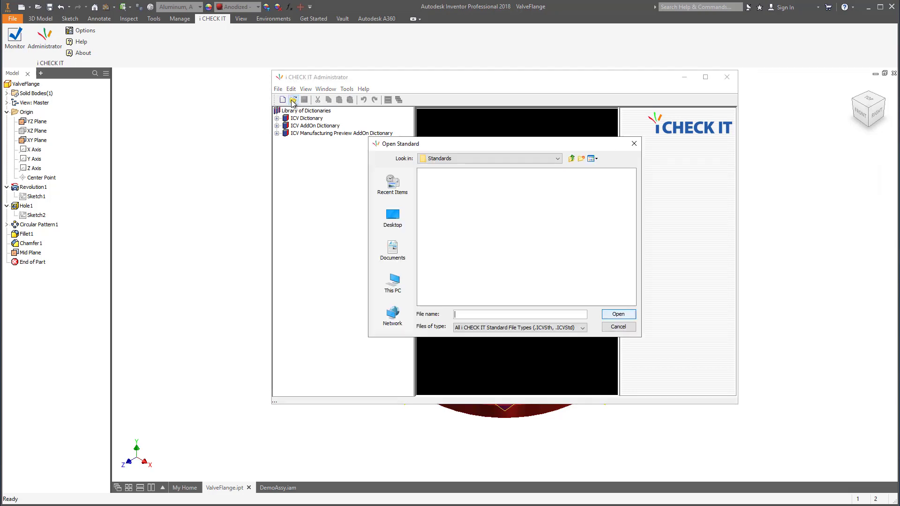
left_click(454, 198)
double_click(454, 198)
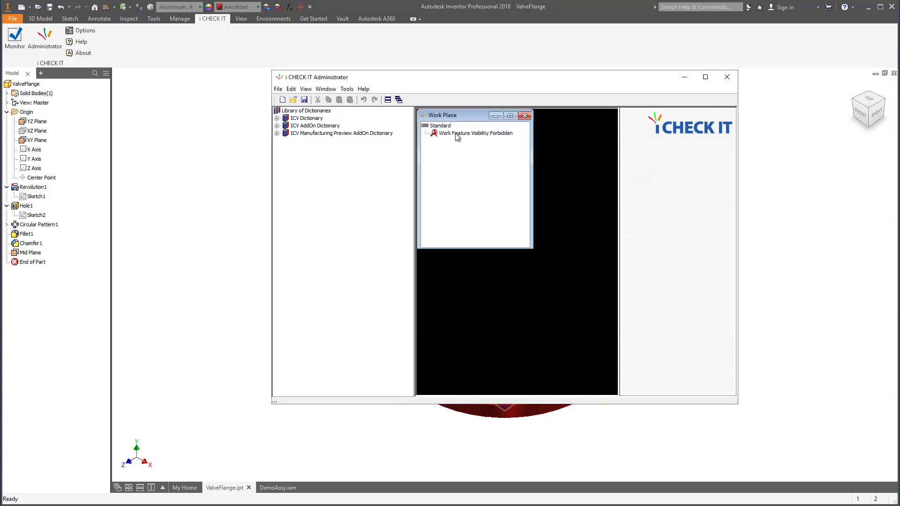
left_click(460, 133)
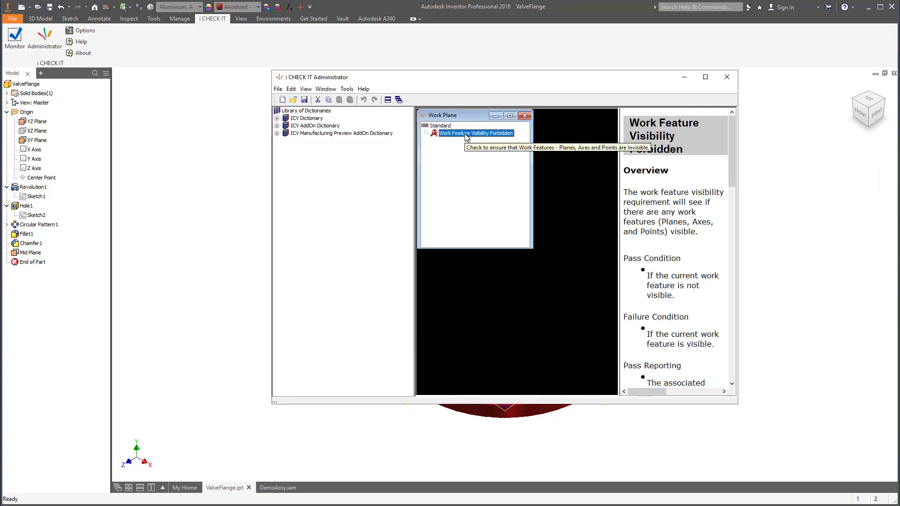
double_click(467, 134)
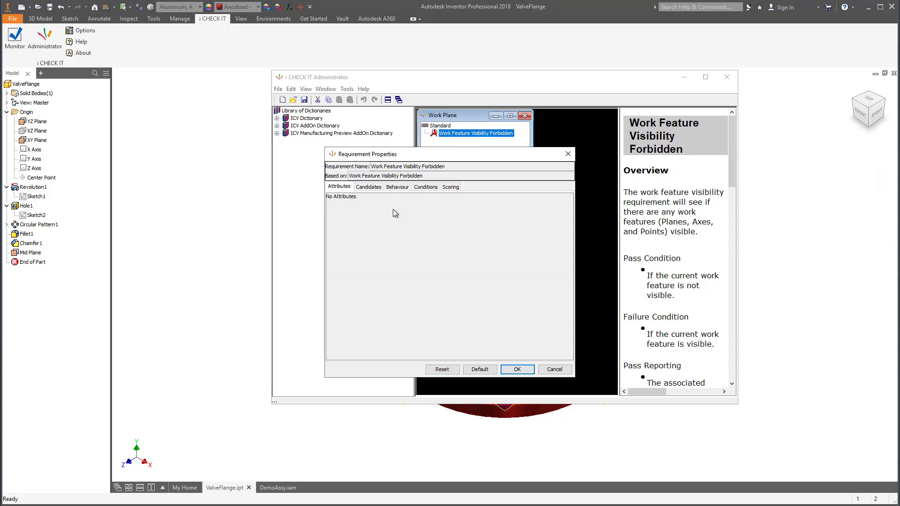
- Filter the requirement's work plane candidates to the name 'Mid Plane' and save the Work Plane standard
left_click(368, 186)
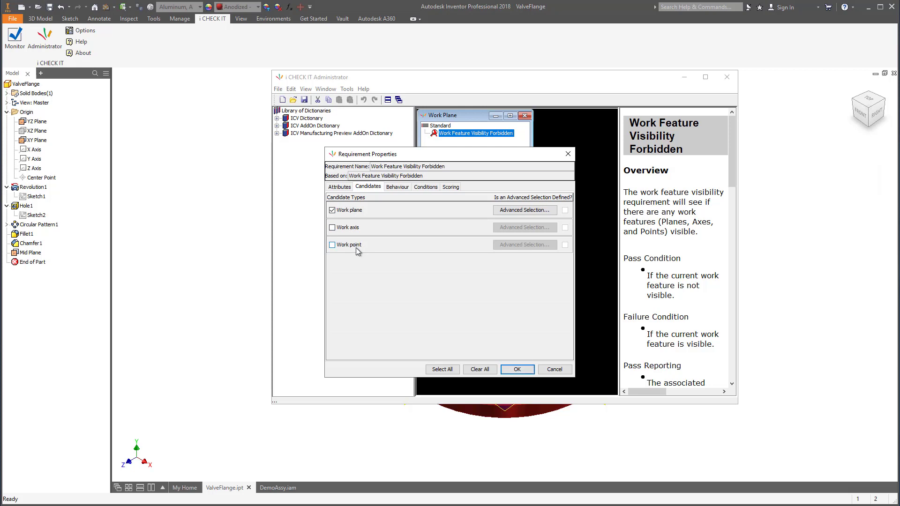
left_click(512, 213)
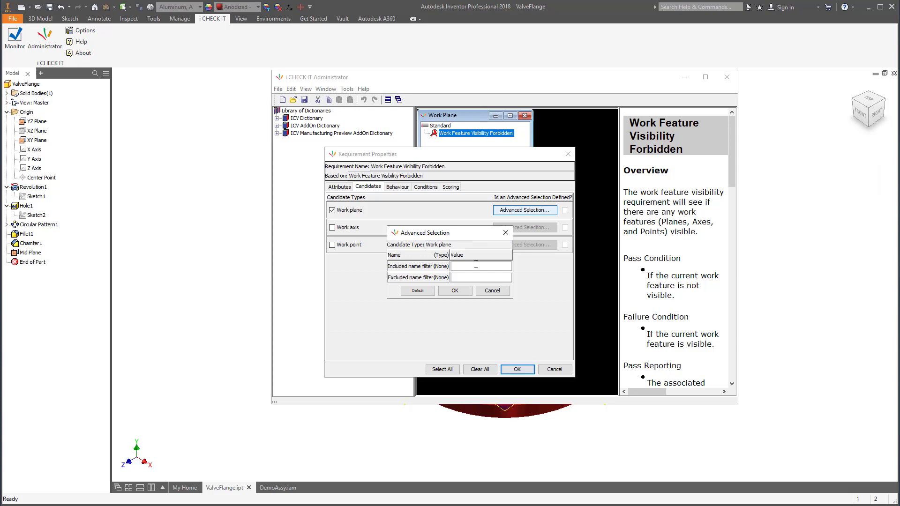
type("Mid Plane")
left_click(454, 290)
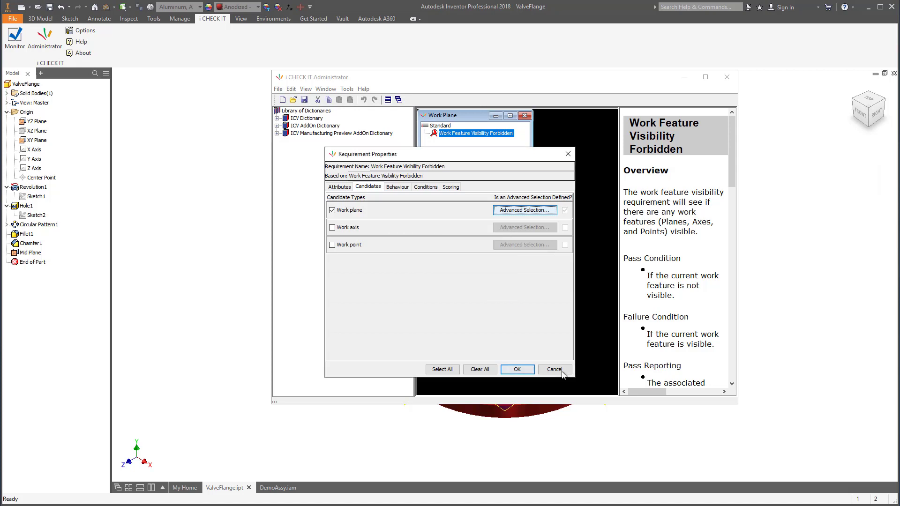
left_click(526, 370)
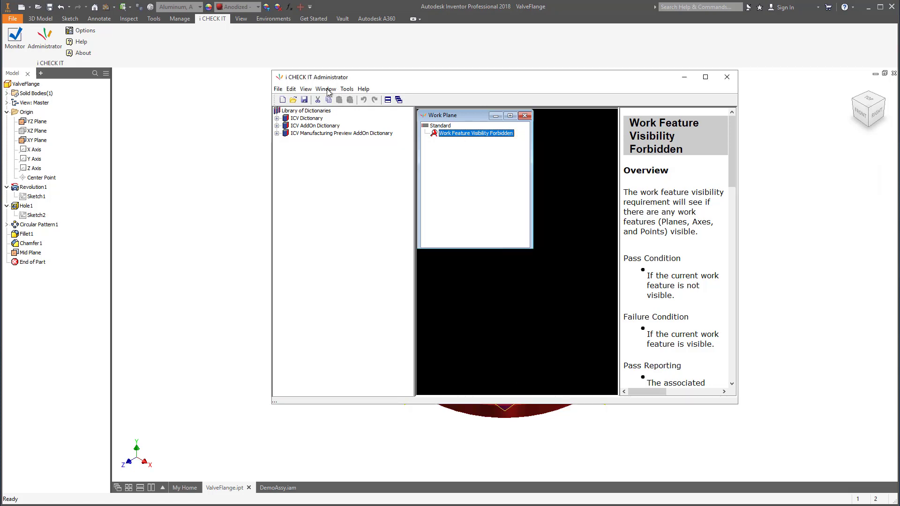
left_click(304, 100)
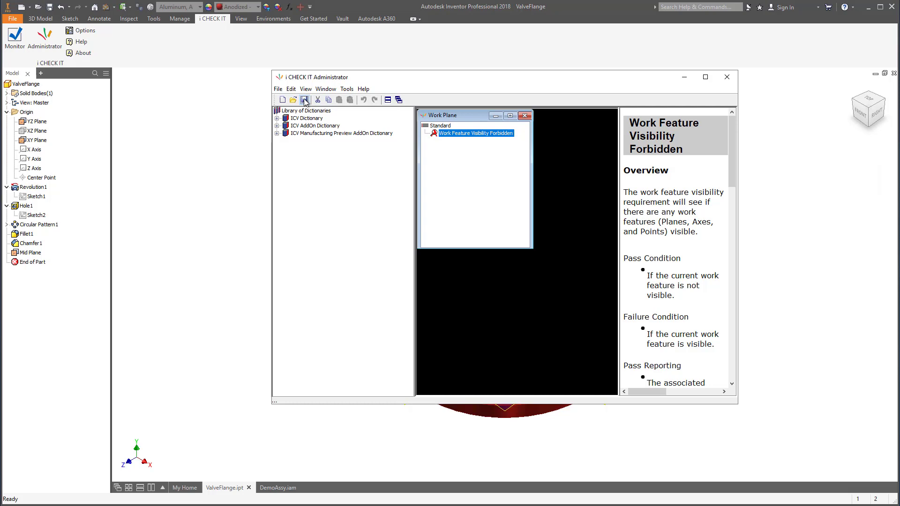
- Close the Administrator and rerun the Work Plane check on ValveFlange
left_click(725, 78)
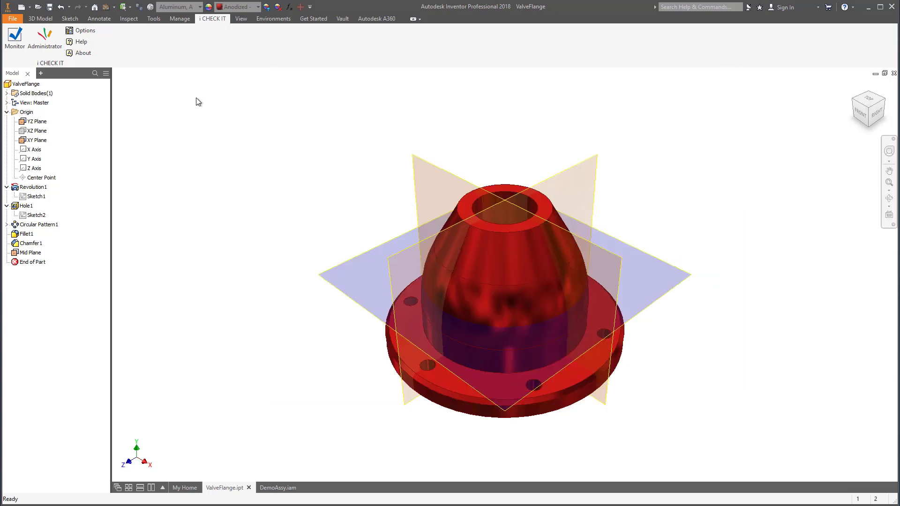
left_click(14, 38)
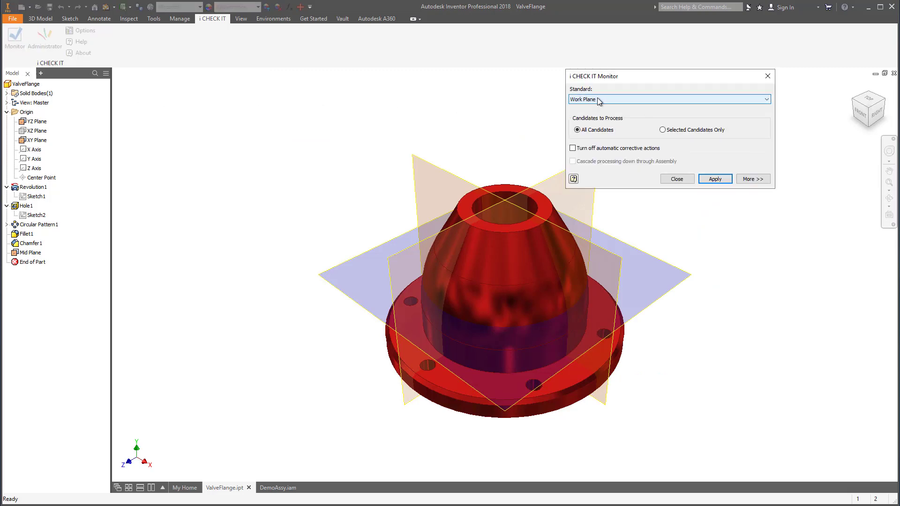
left_click(715, 180)
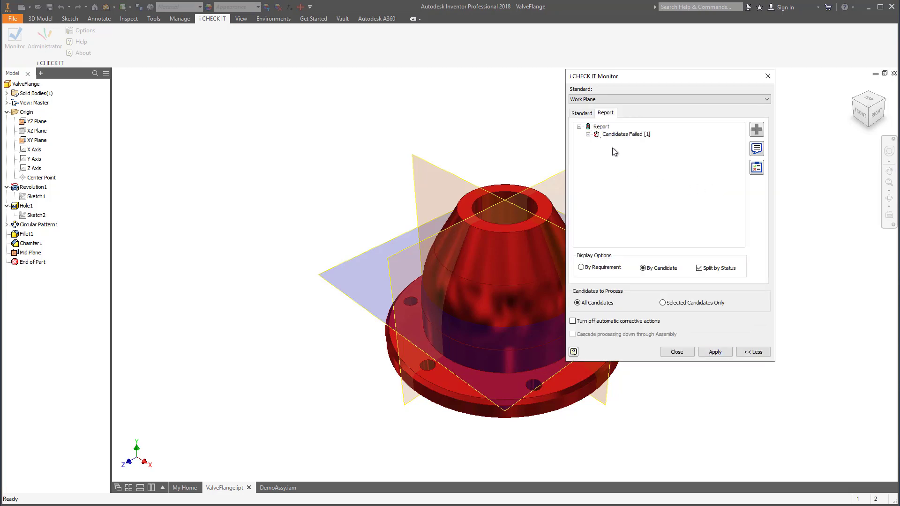
- Enforce the fix on the failing Mid Plane only, hiding it, then close the Monitor
left_click(588, 134)
left_click(597, 142)
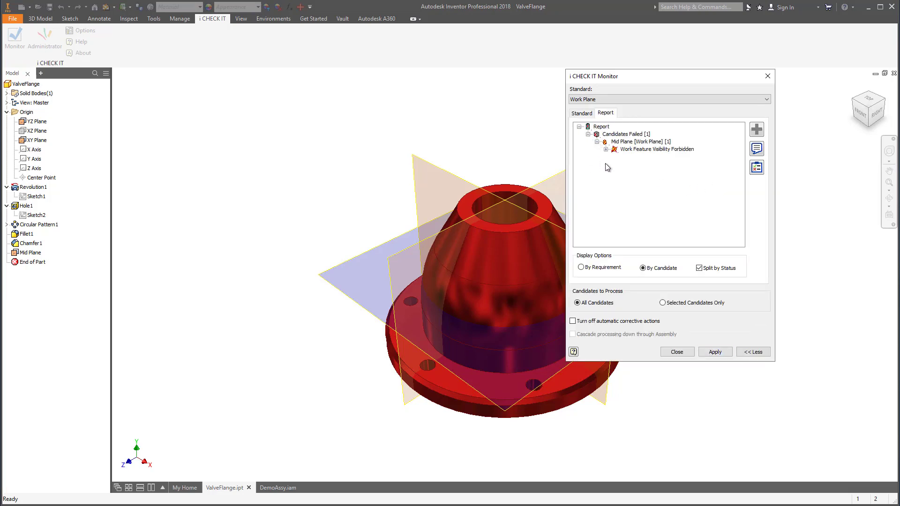
left_click(628, 141)
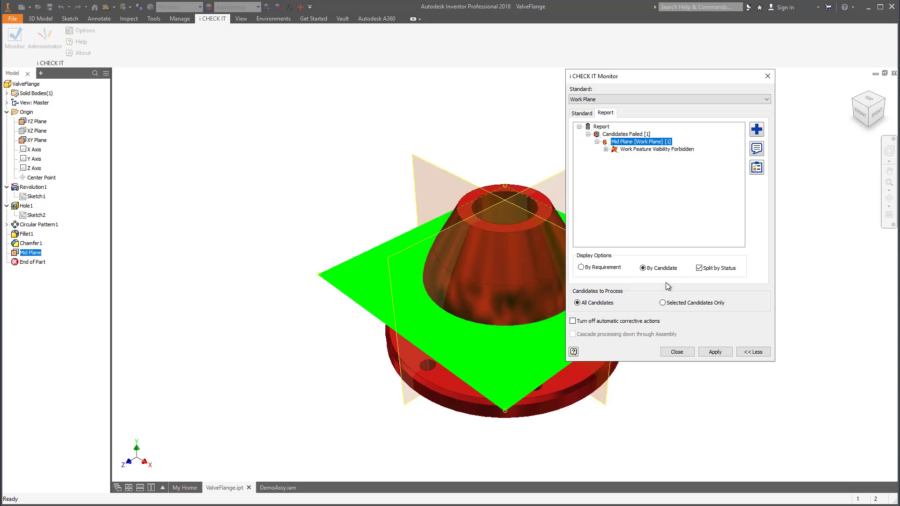
left_click(690, 303)
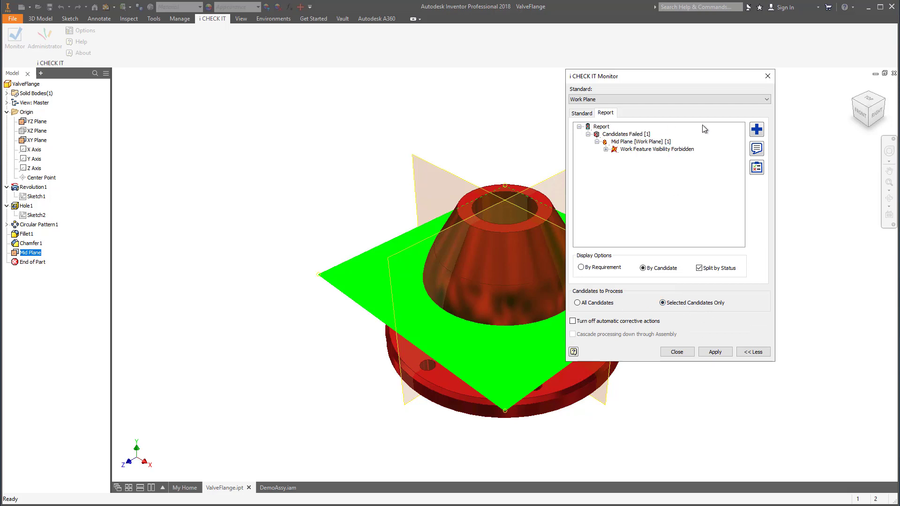
left_click(756, 130)
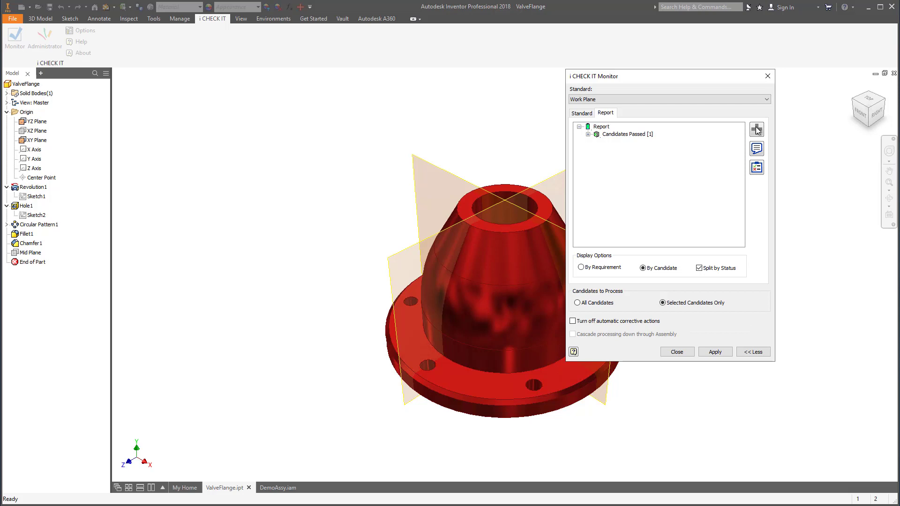
left_click(681, 354)
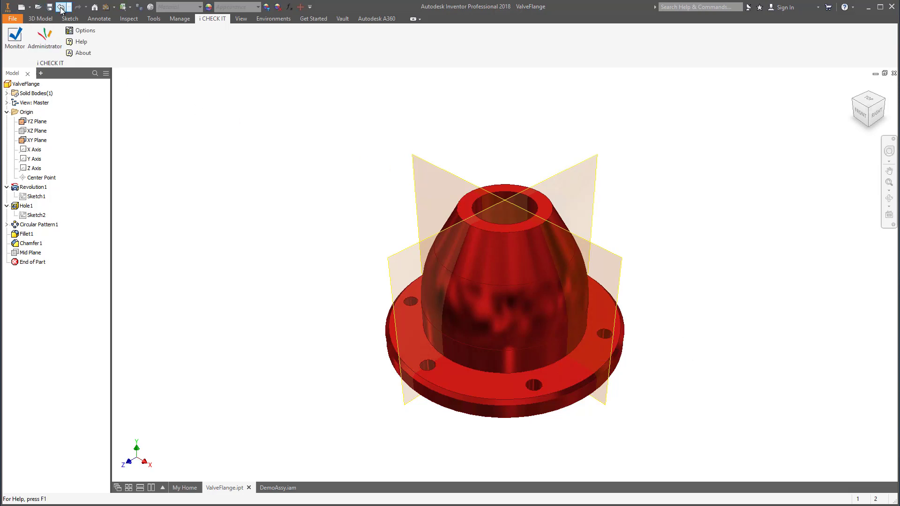
- Undo three changes to restore the Mid Plane, then switch to DemoAssy.iam
left_click(61, 8)
left_click(61, 8)
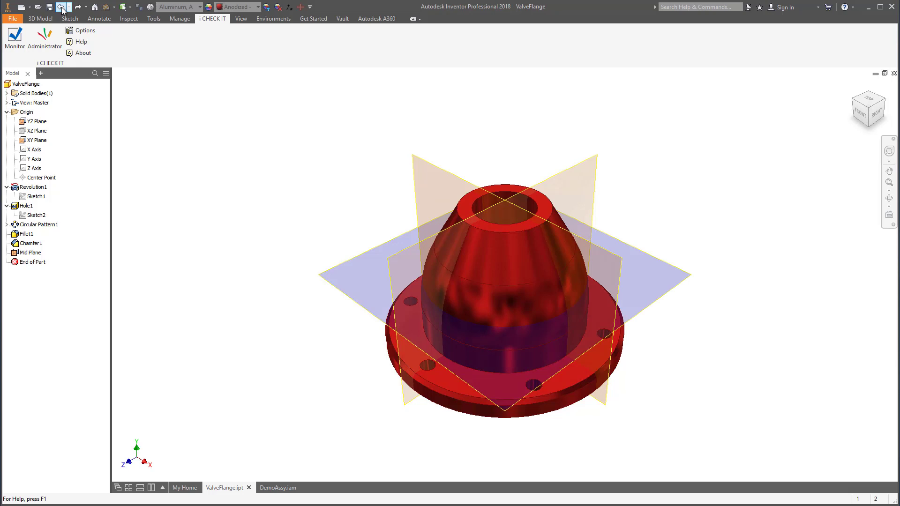
left_click(61, 8)
left_click(278, 488)
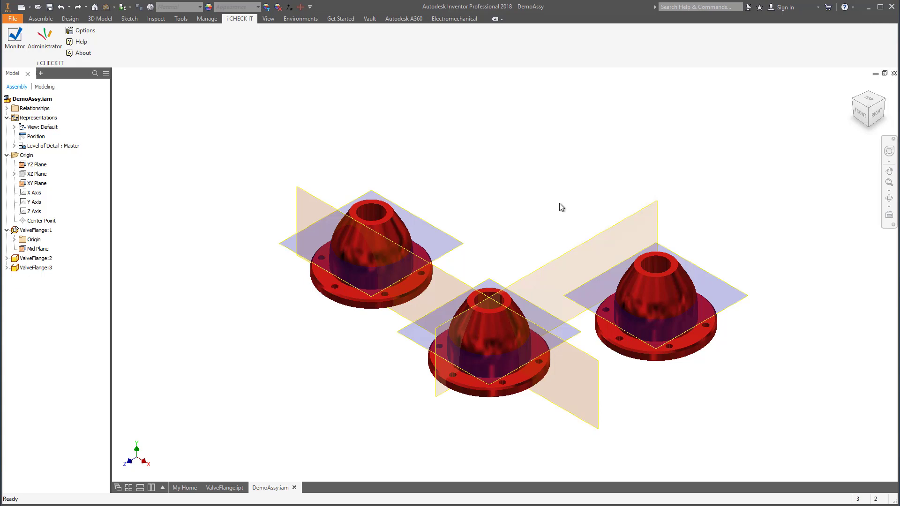
- Run the Work Plane check on DemoAssy with All Candidates processed
left_click(14, 42)
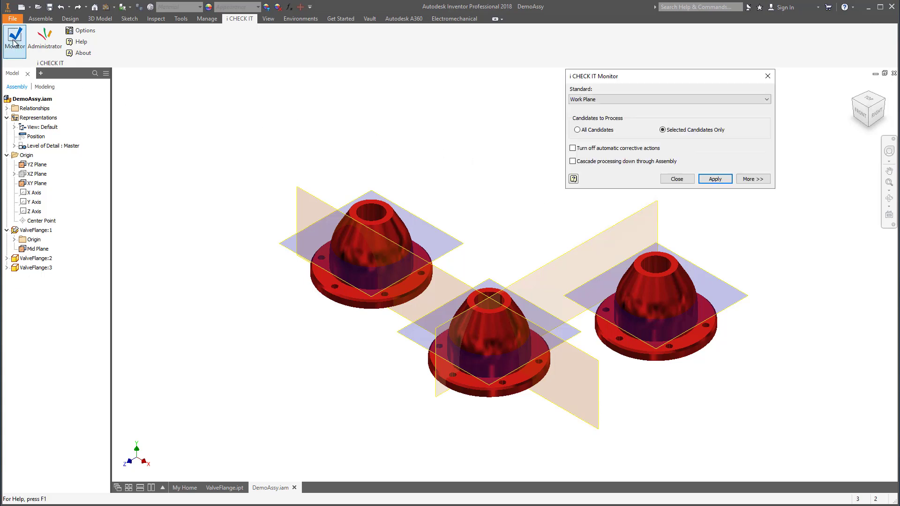
left_click(577, 130)
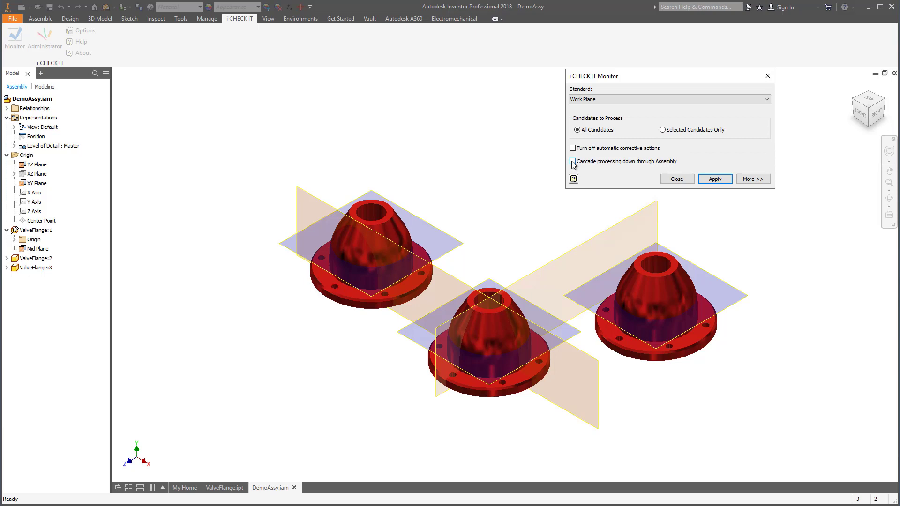
left_click(715, 179)
- Select the failing Mid Plane [Work Plane] result and enforce the fix to hide the assembly's Mid Planes
left_click(588, 134)
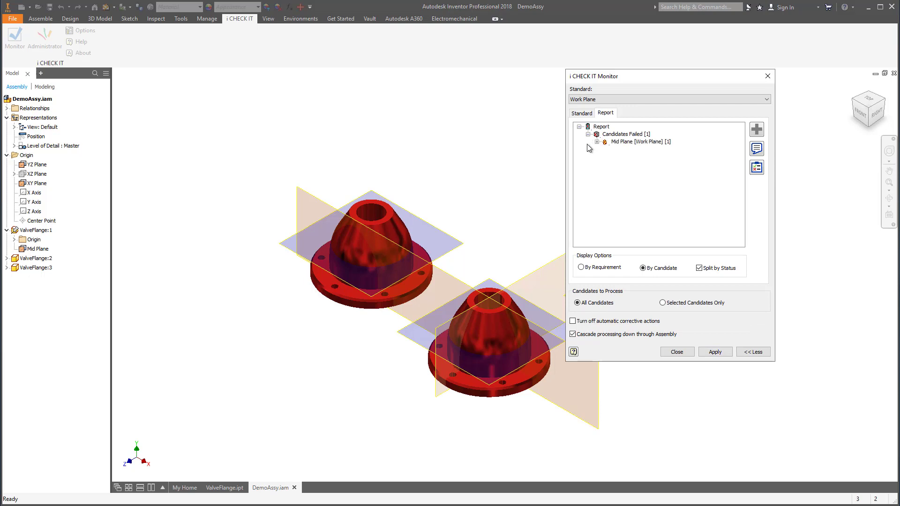
left_click(596, 142)
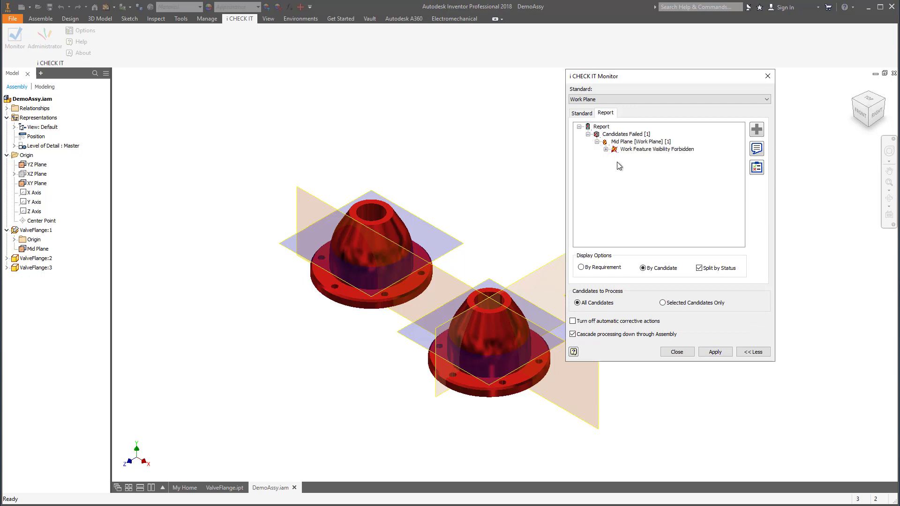
left_click(656, 142)
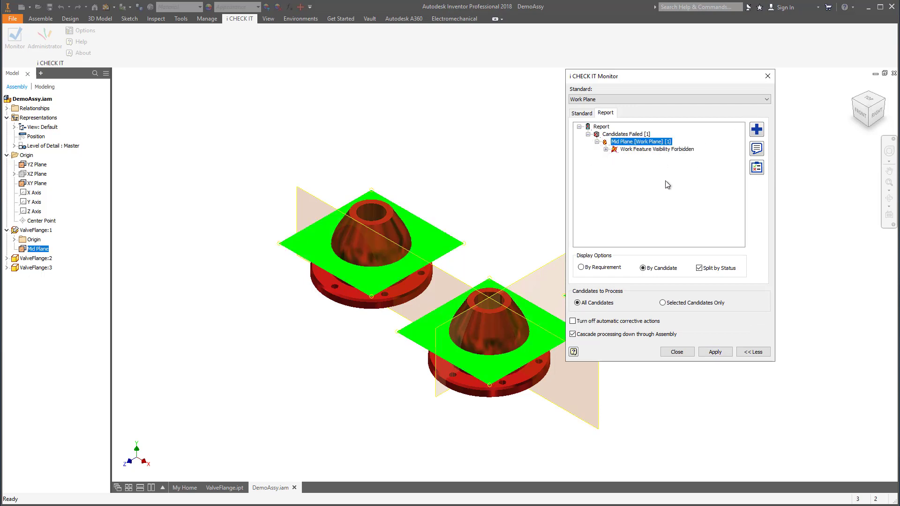
left_click_drag(665, 76, 742, 64)
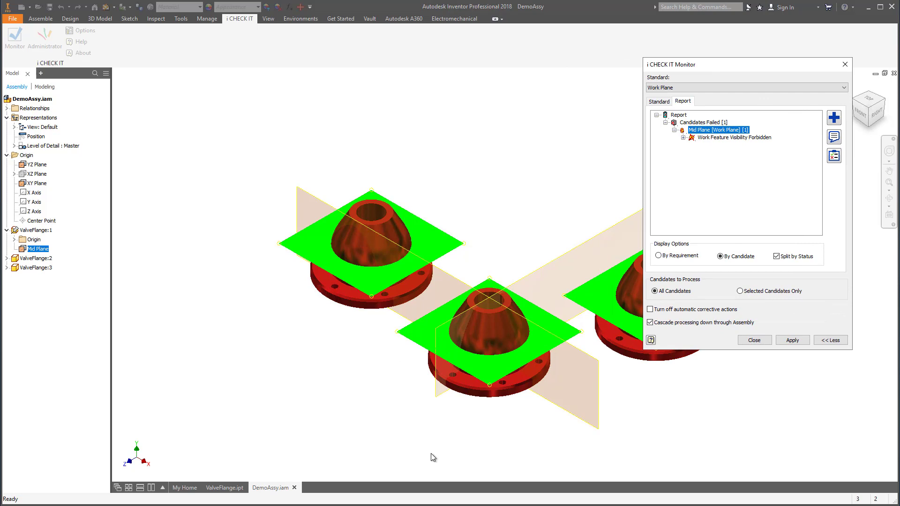
left_click(833, 119)
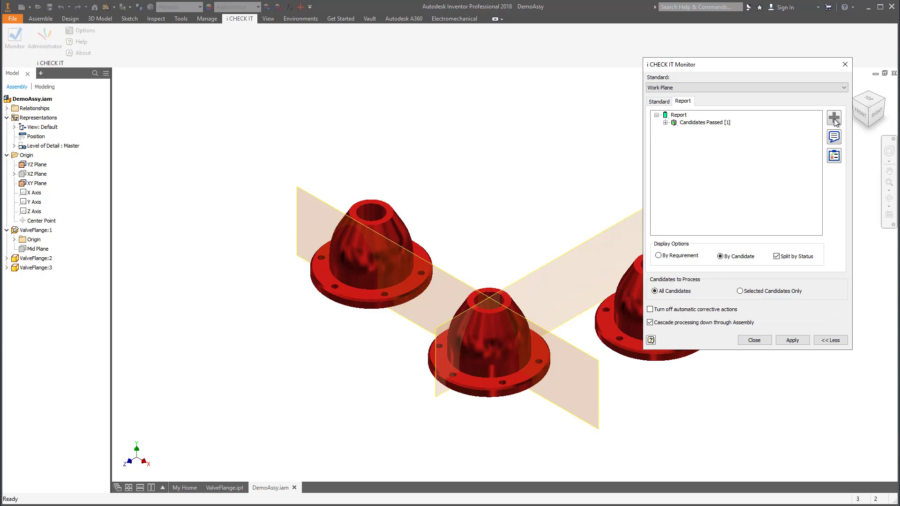
left_click(833, 157)
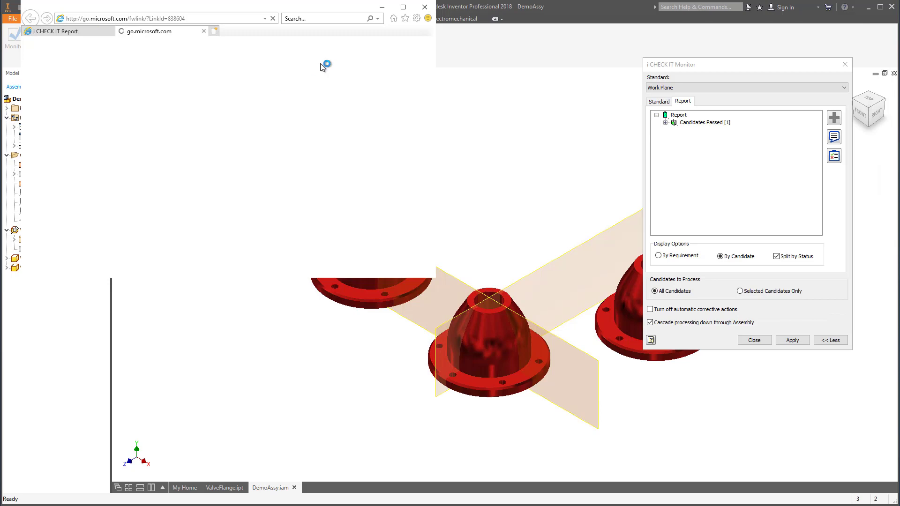
left_click(203, 31)
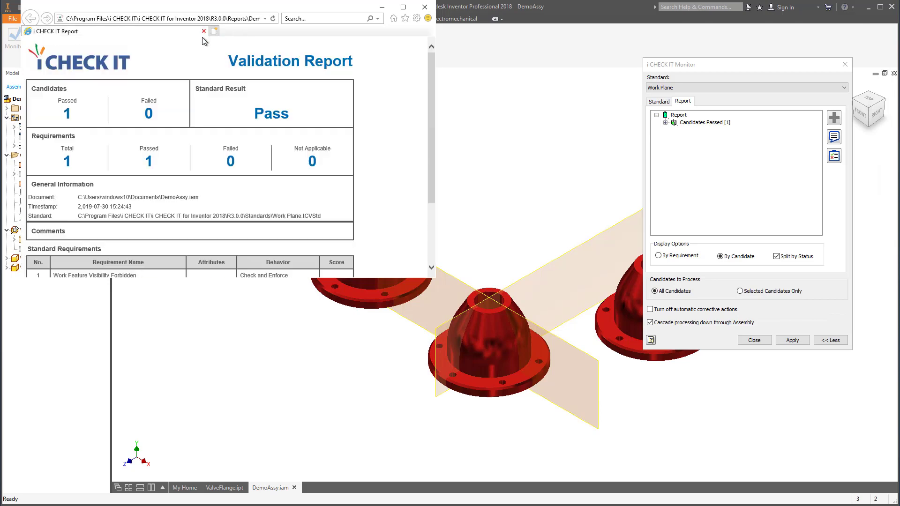
scroll(296, 121, "down", 2)
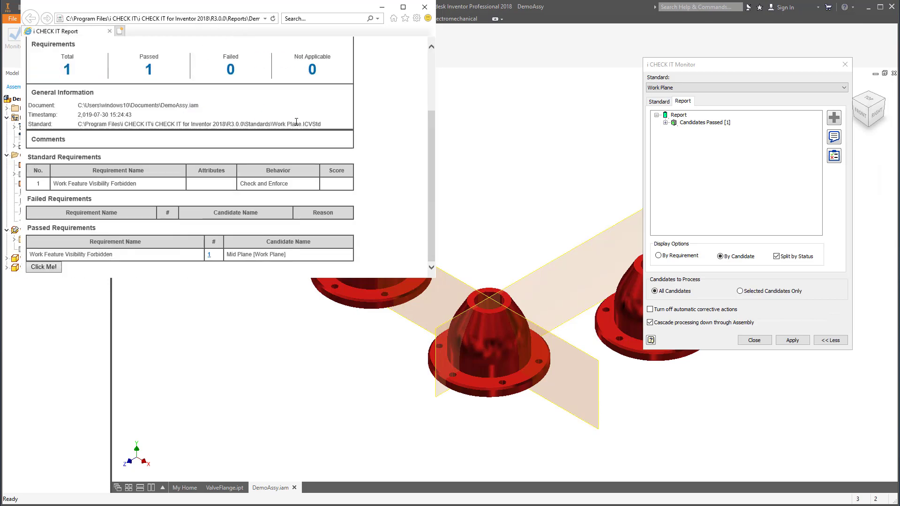
scroll(291, 136, "up", 2)
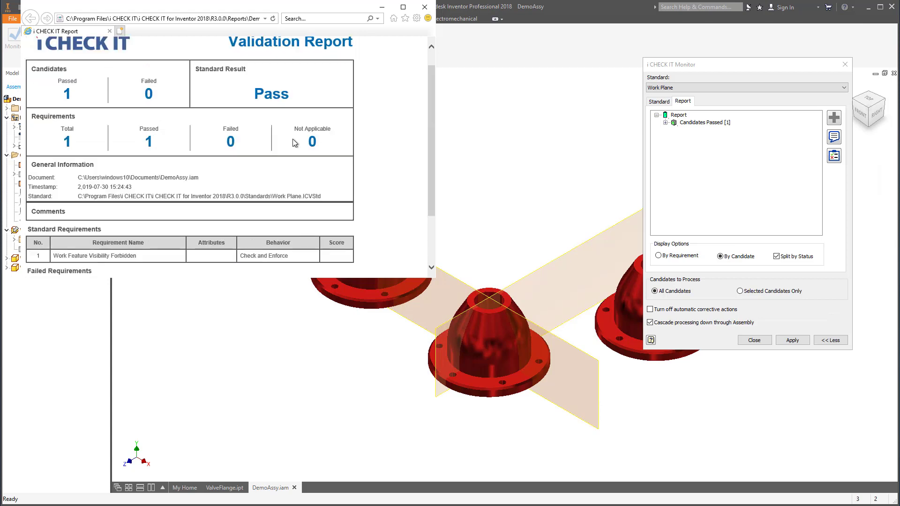
left_click(424, 6)
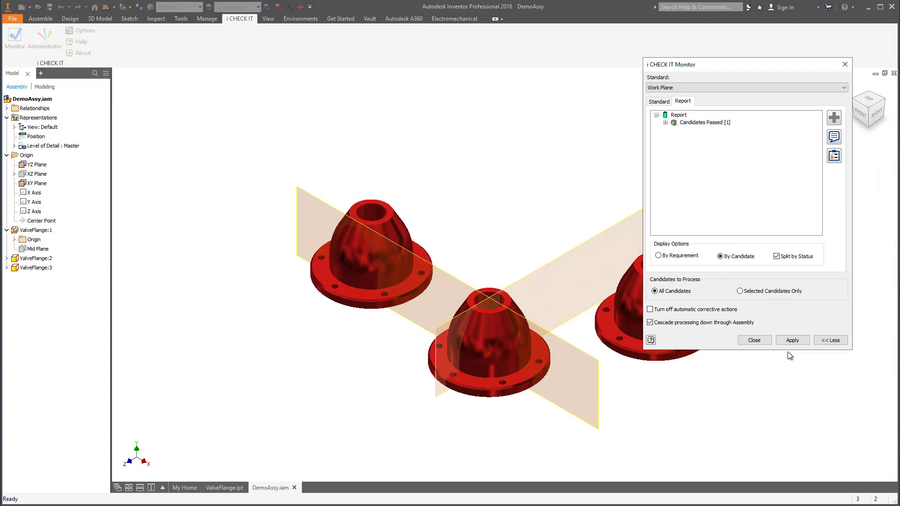